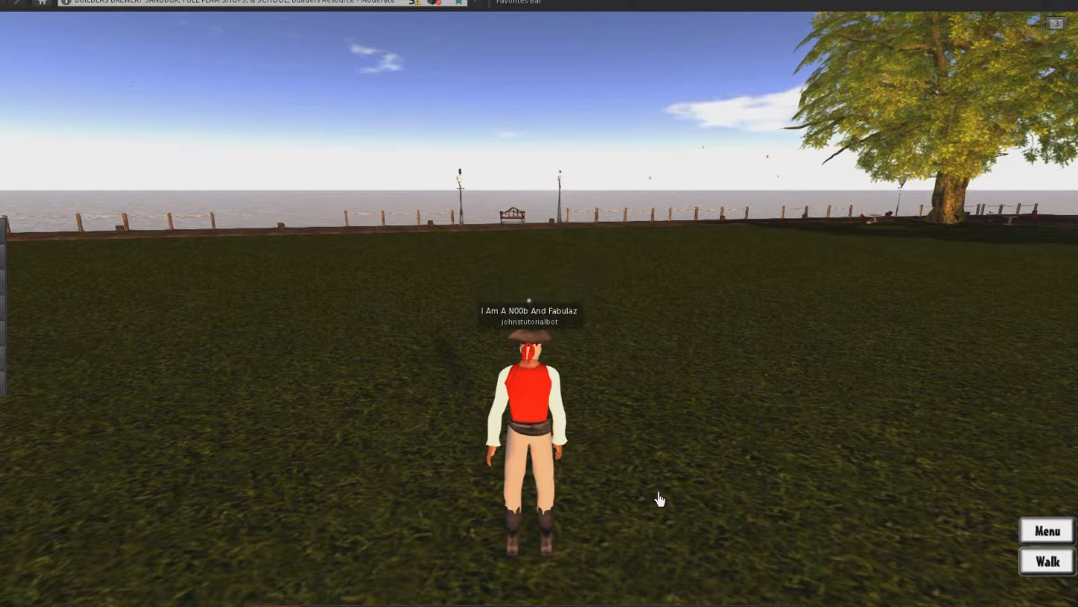
Step: Walk the avatar a short way forward on the grassy sandbox field
key(Up)
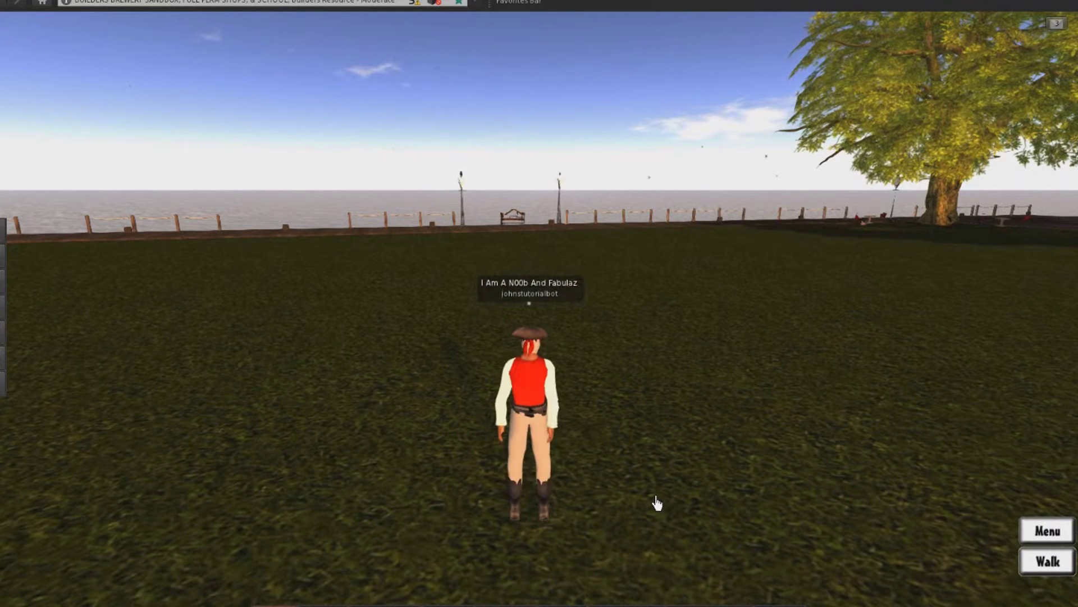
Step: Reopen Preferences from the Me menu on the Advanced page showing the 512 MB cache
key(ctrl+p)
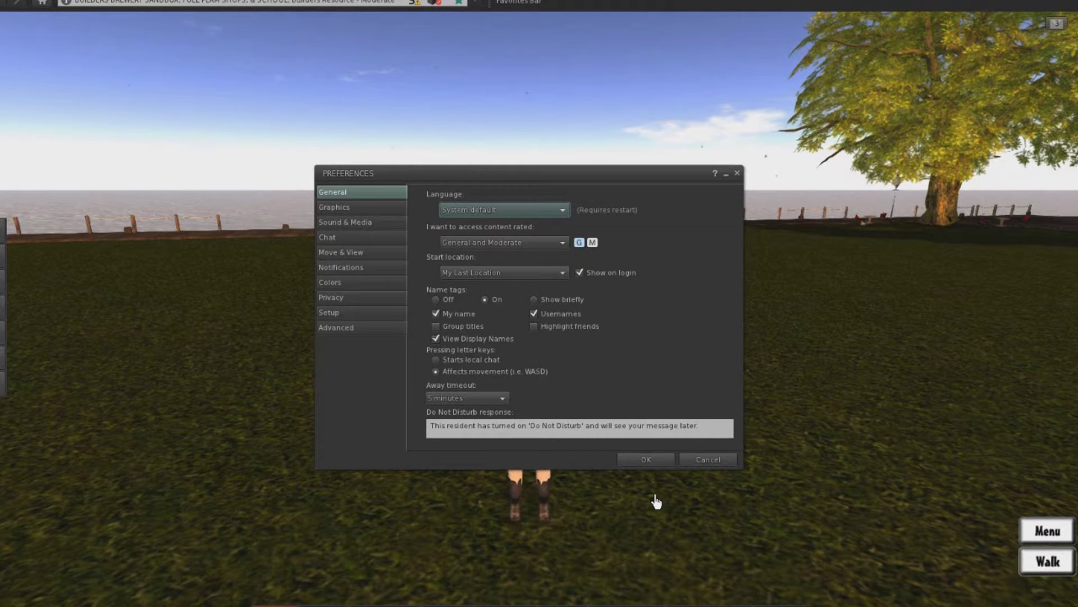
click(709, 460)
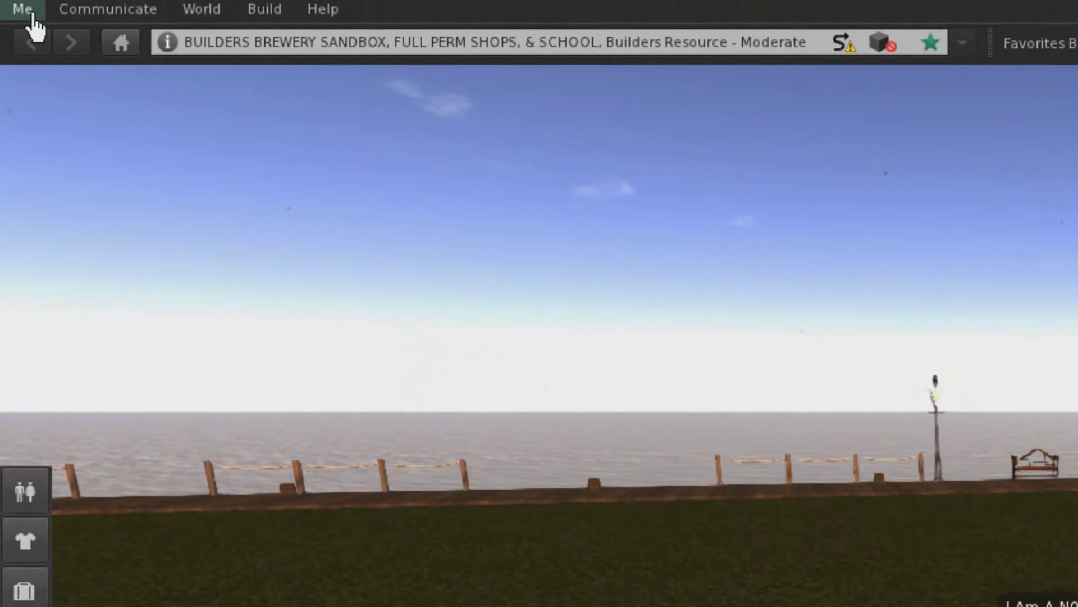
click(28, 16)
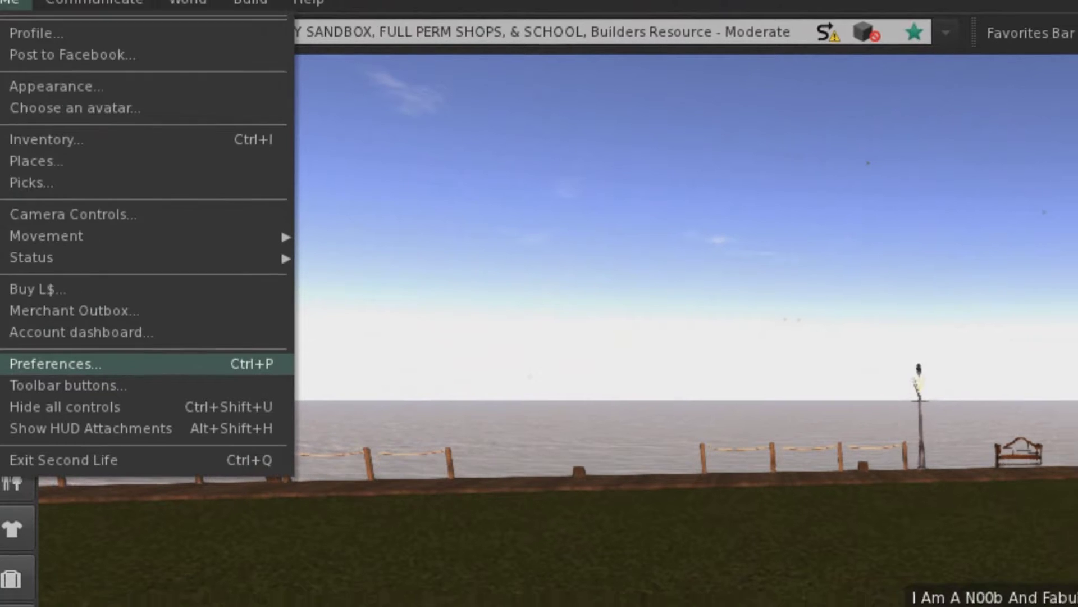
click(67, 376)
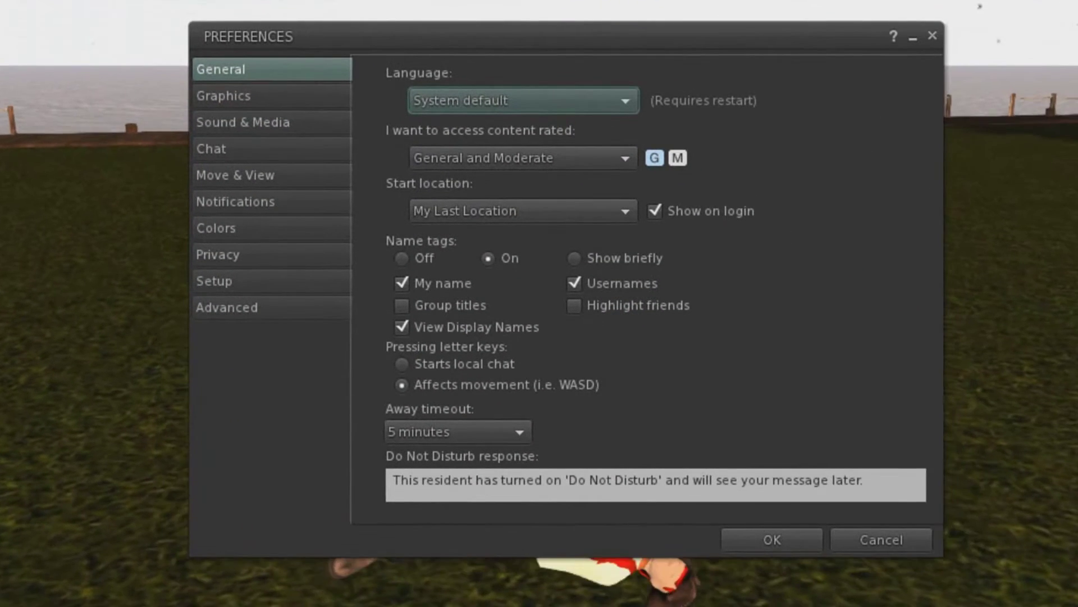
click(227, 315)
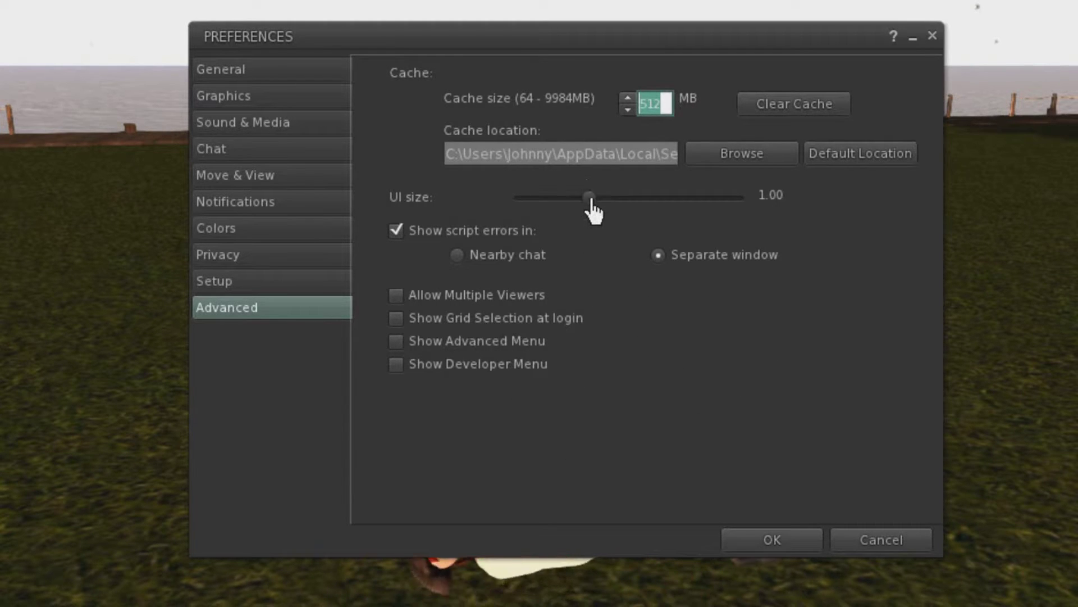
Step: Set the UI size to 1.25, apply it, and reopen Preferences
drag(590, 197, 674, 212)
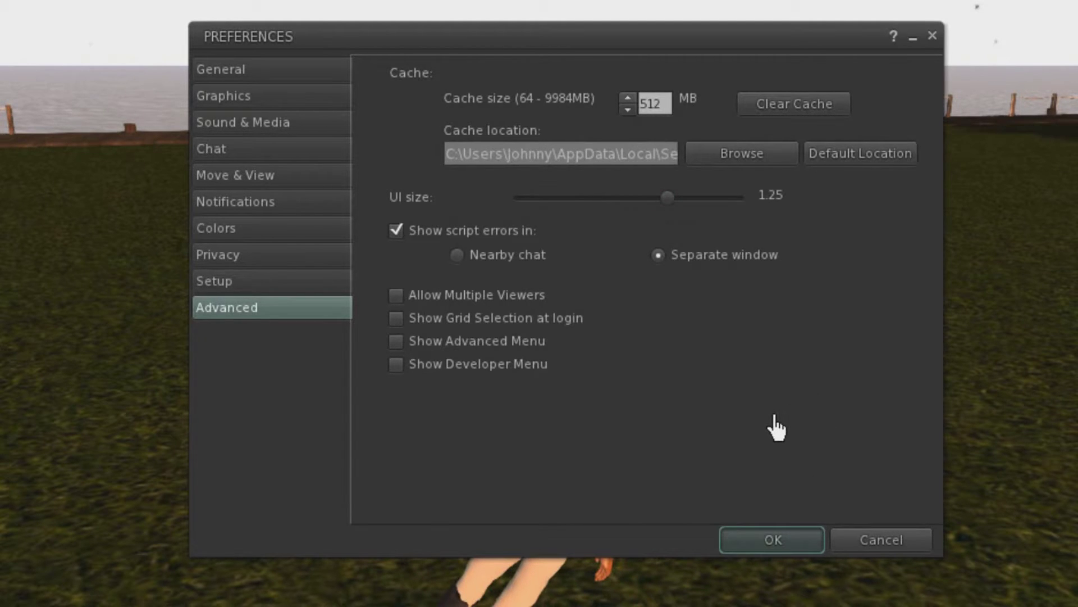
key(Return)
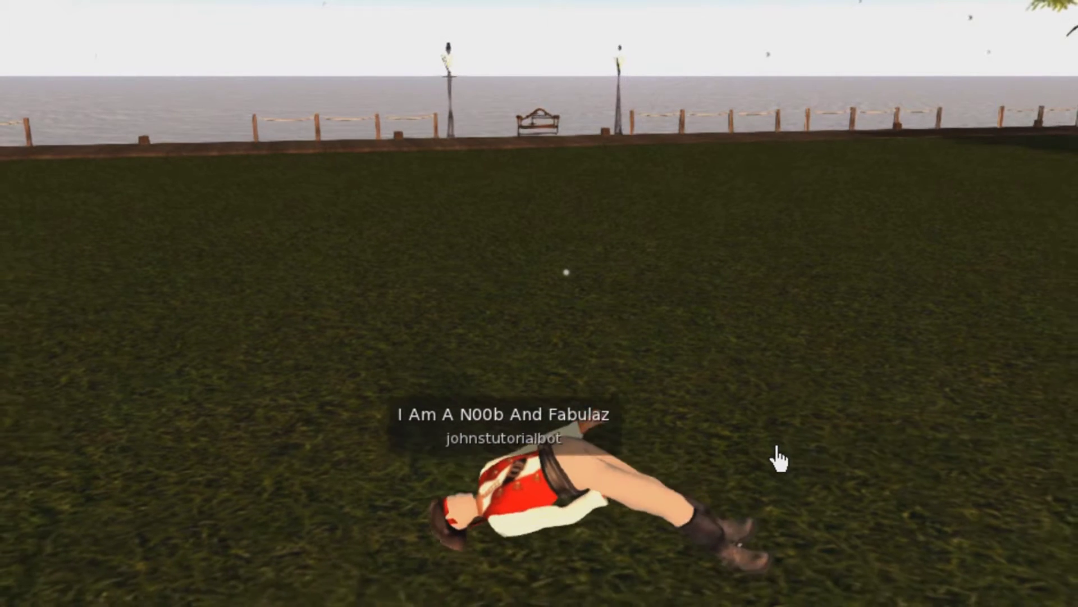
key(ctrl+p)
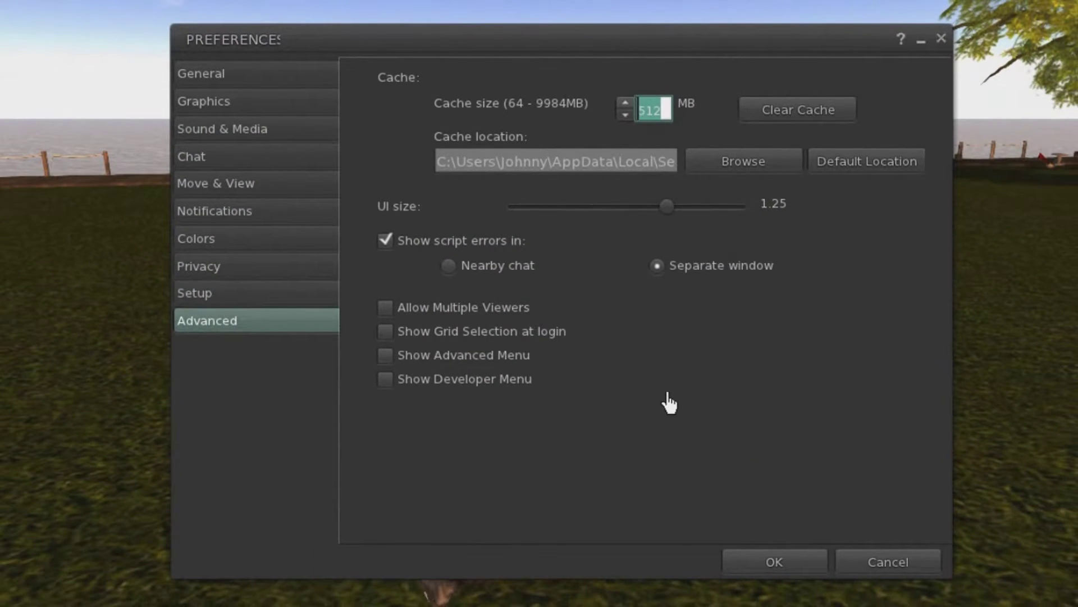
Step: Select the entire Cache location path and copy it to the clipboard
click(444, 168)
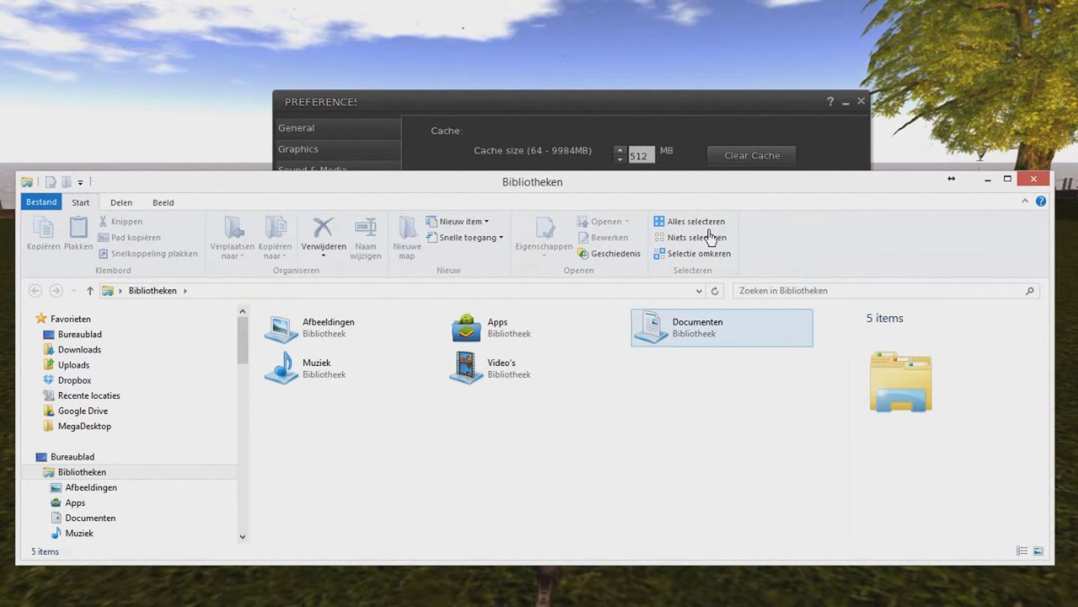
click(677, 106)
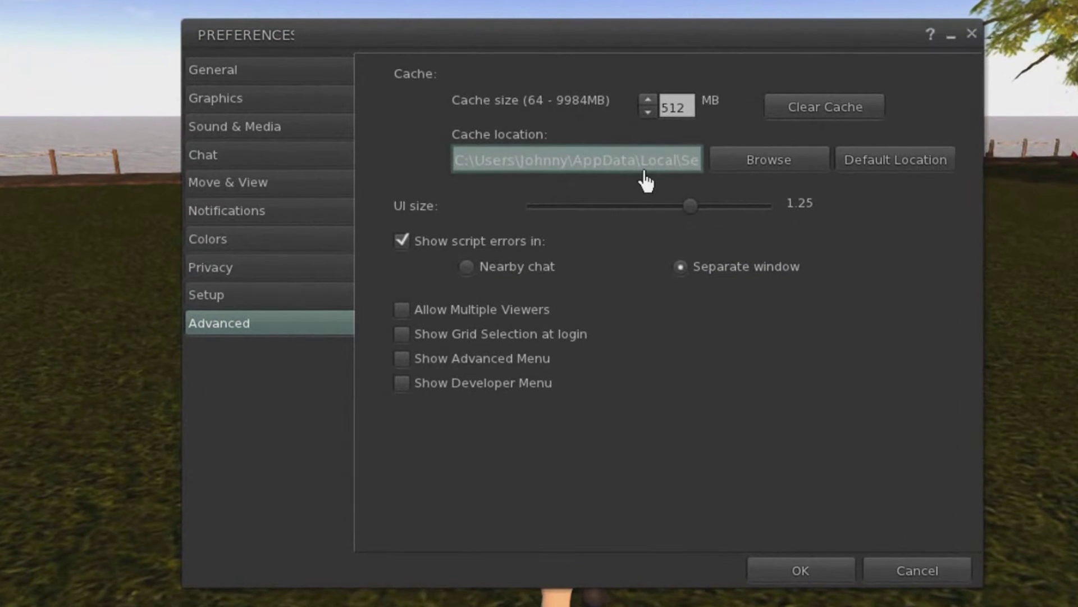
click(651, 165)
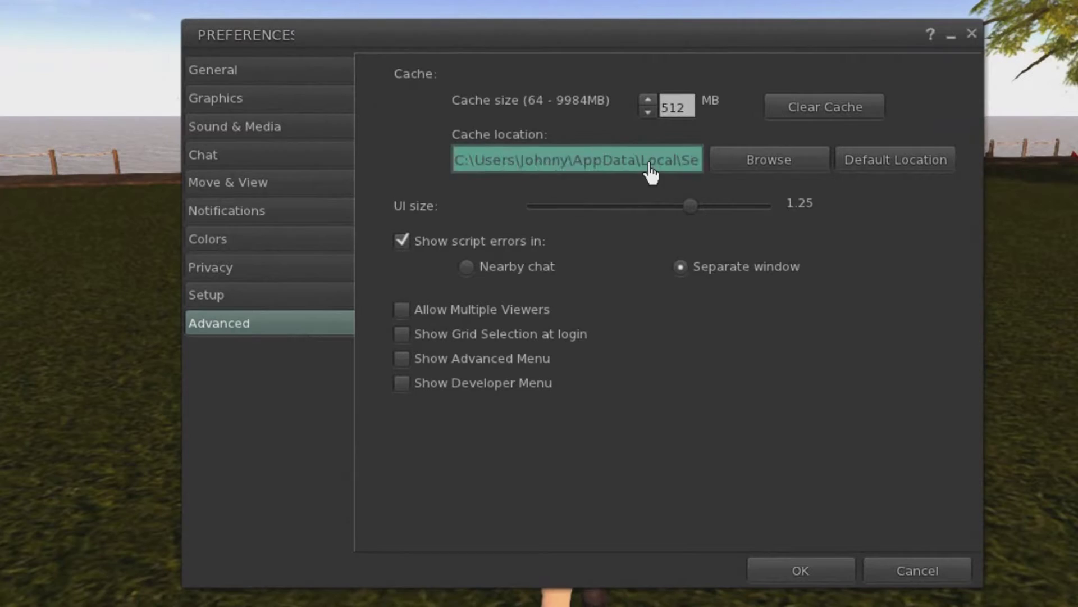
double_click(615, 169)
right_click(613, 169)
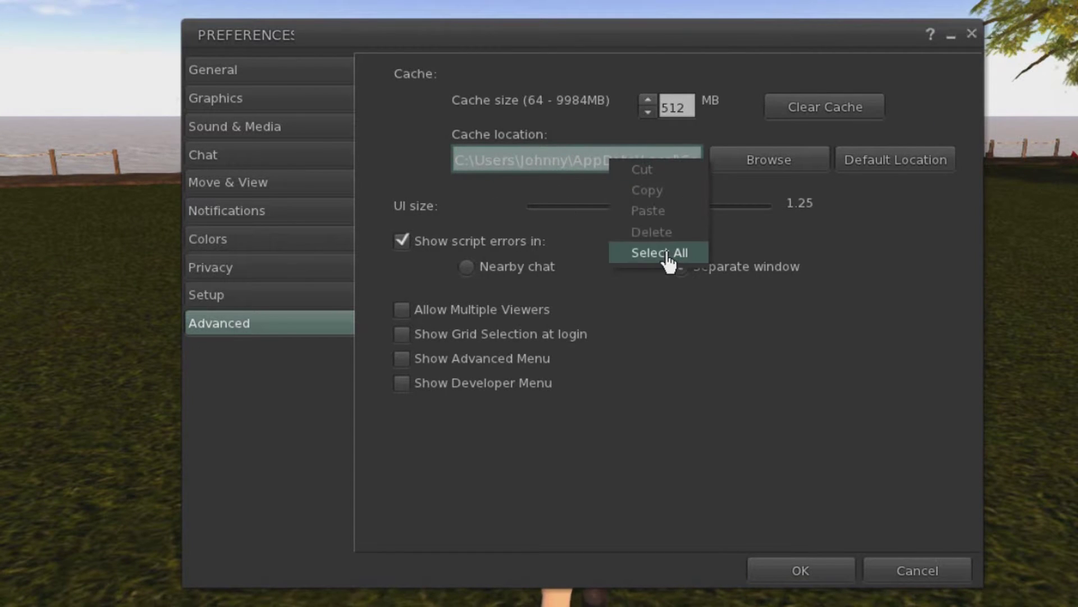
right_click(585, 160)
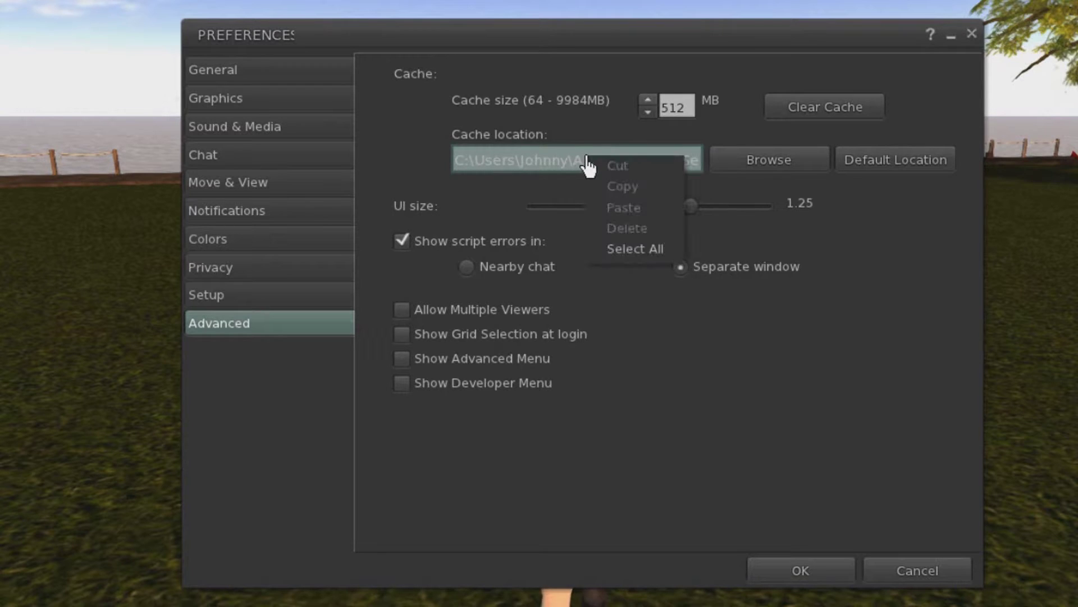
click(630, 255)
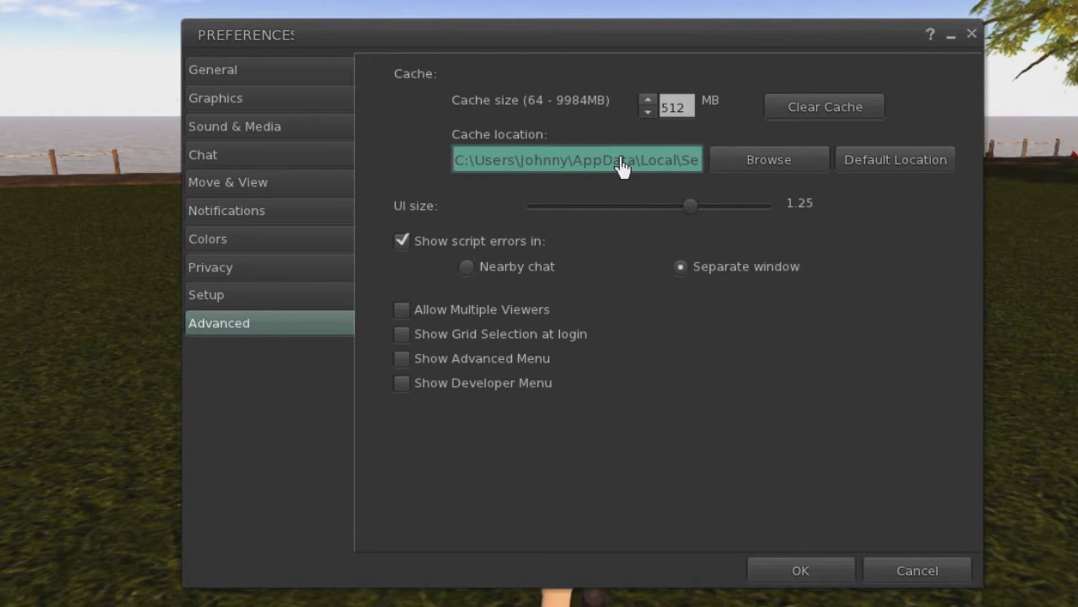
right_click(620, 161)
click(655, 191)
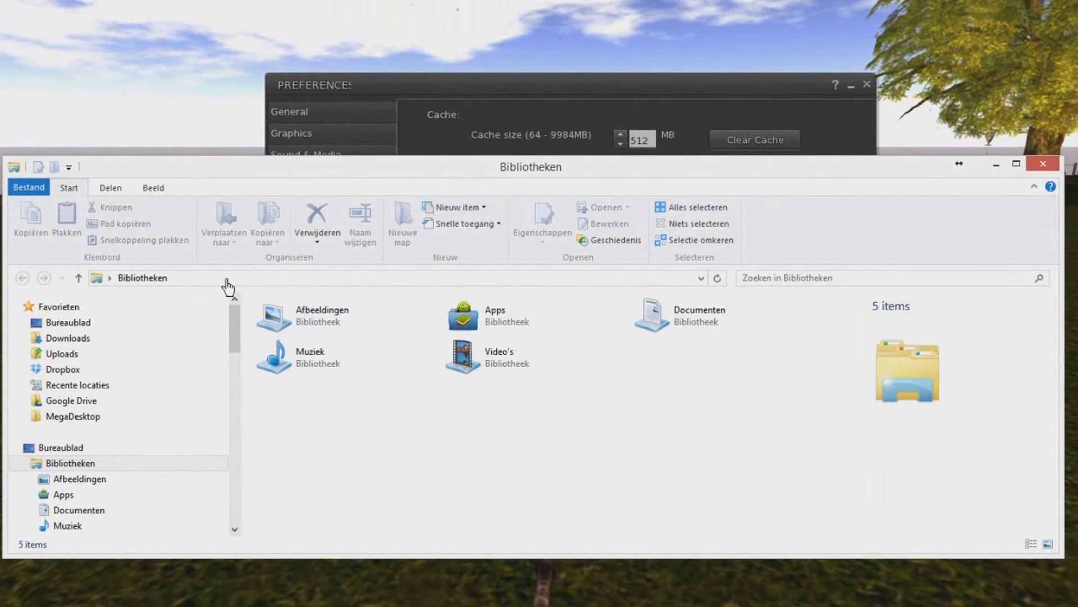
Step: Paste the copied cache path into File Explorer's address bar
click(228, 281)
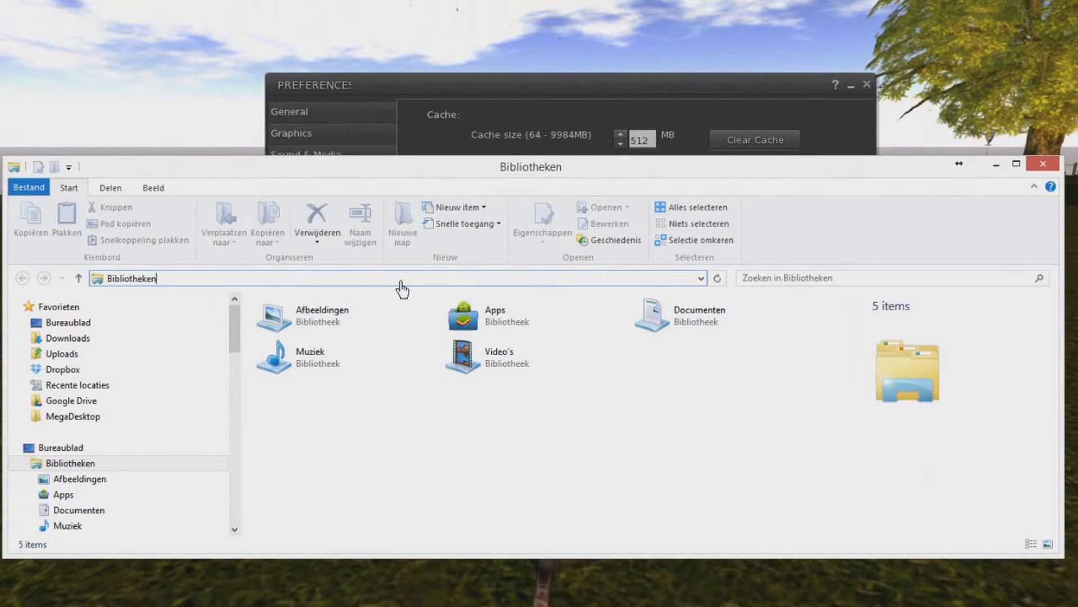
key(ctrl+a)
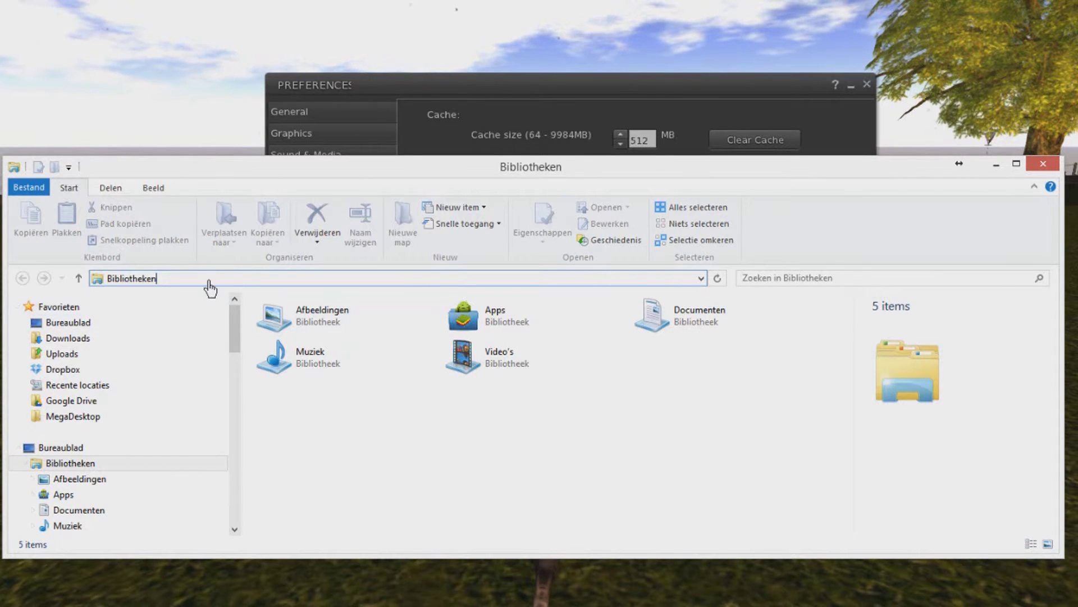
key(ctrl+a)
right_click(226, 279)
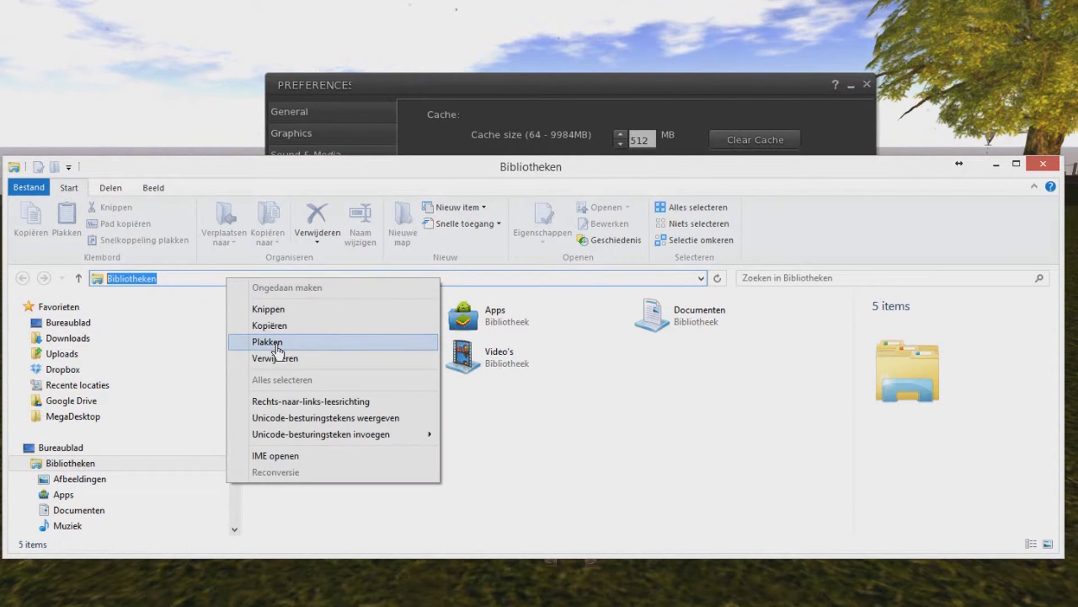
click(277, 344)
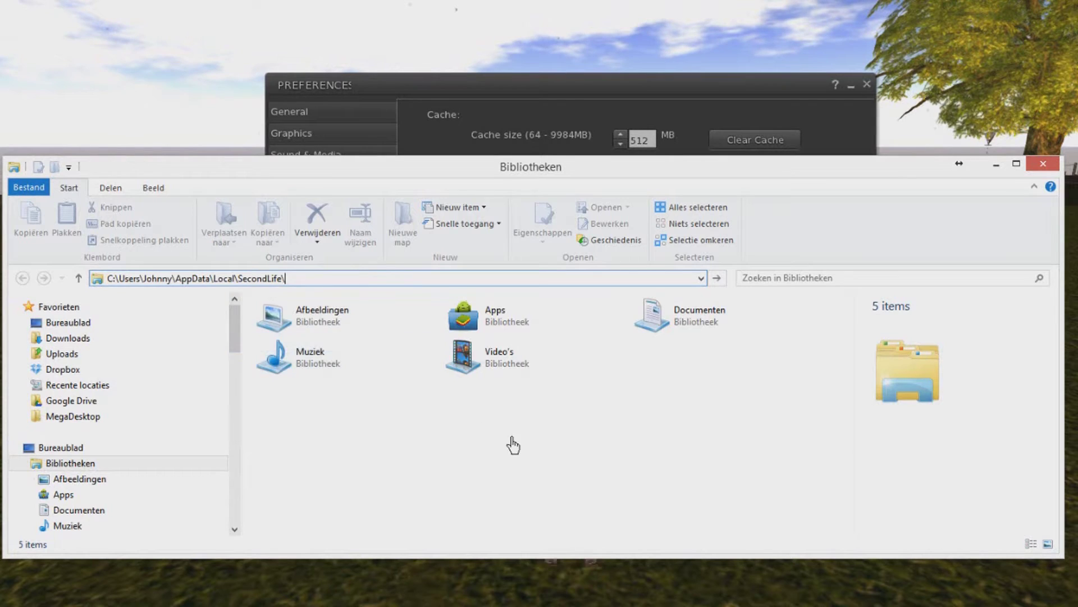
Step: Go to the SecondLife cache folder and box-select all eight items
click(719, 281)
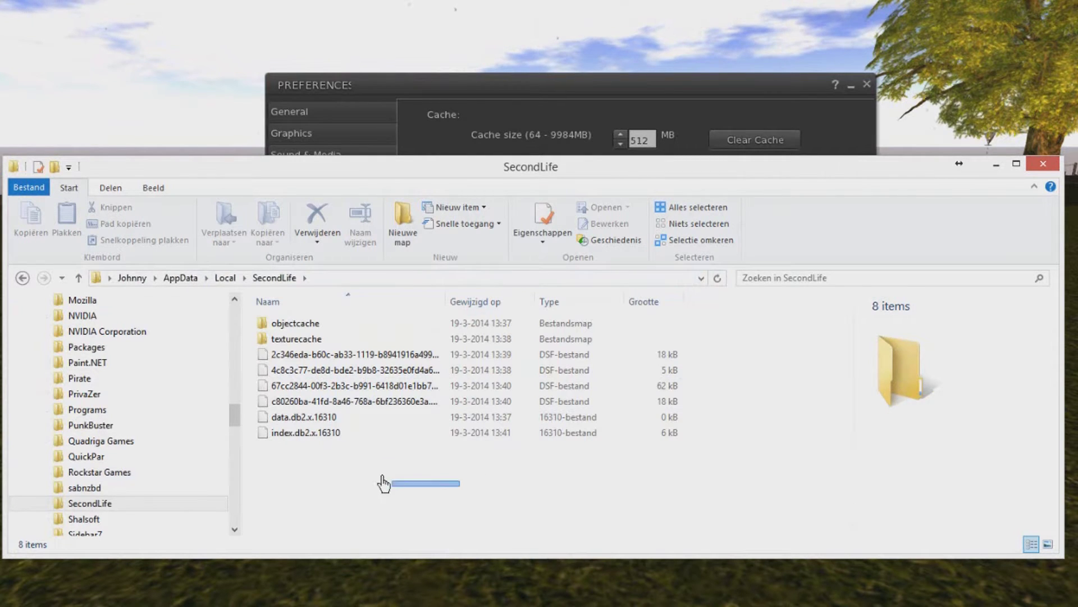
mouse_move(382, 483)
mouse_down()
mouse_move(349, 440)
mouse_move(347, 477)
mouse_up()
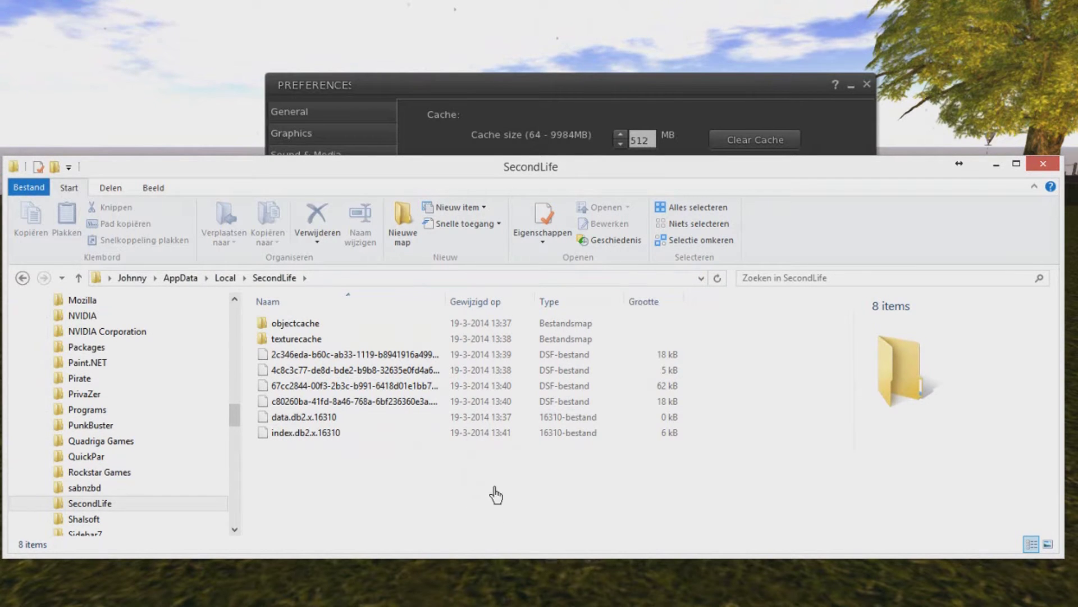
mouse_move(466, 495)
mouse_down()
mouse_move(372, 482)
mouse_move(320, 410)
mouse_move(286, 324)
mouse_up()
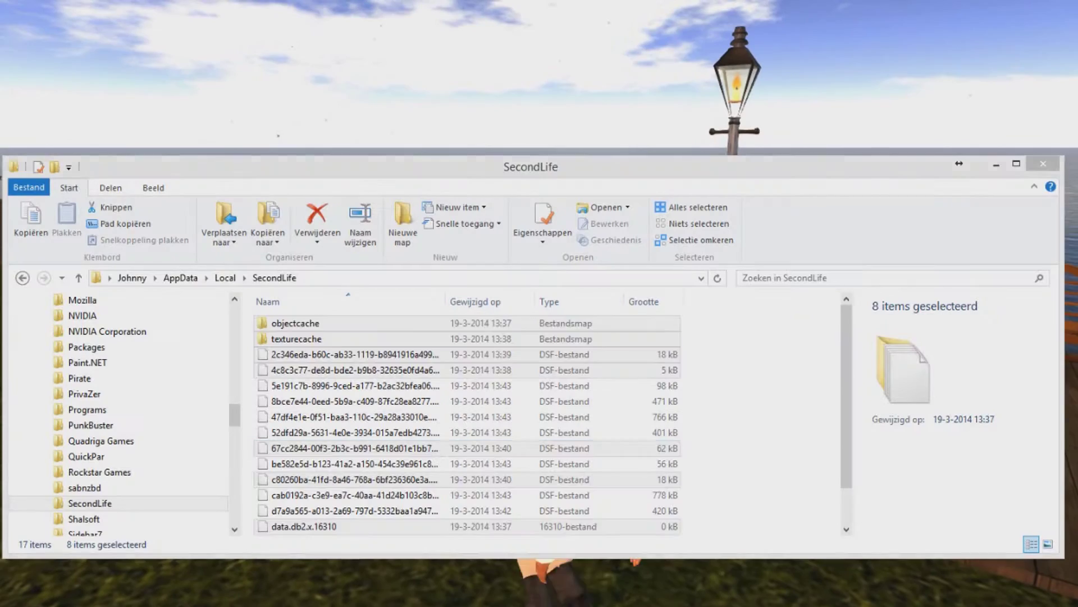
Step: Select all cache files in the SecondLife folder with a selection box
mouse_move(844, 418)
mouse_down()
mouse_move(842, 554)
mouse_move(819, 308)
mouse_move(782, 366)
mouse_up()
click(784, 365)
scroll(741, 433, down, 1)
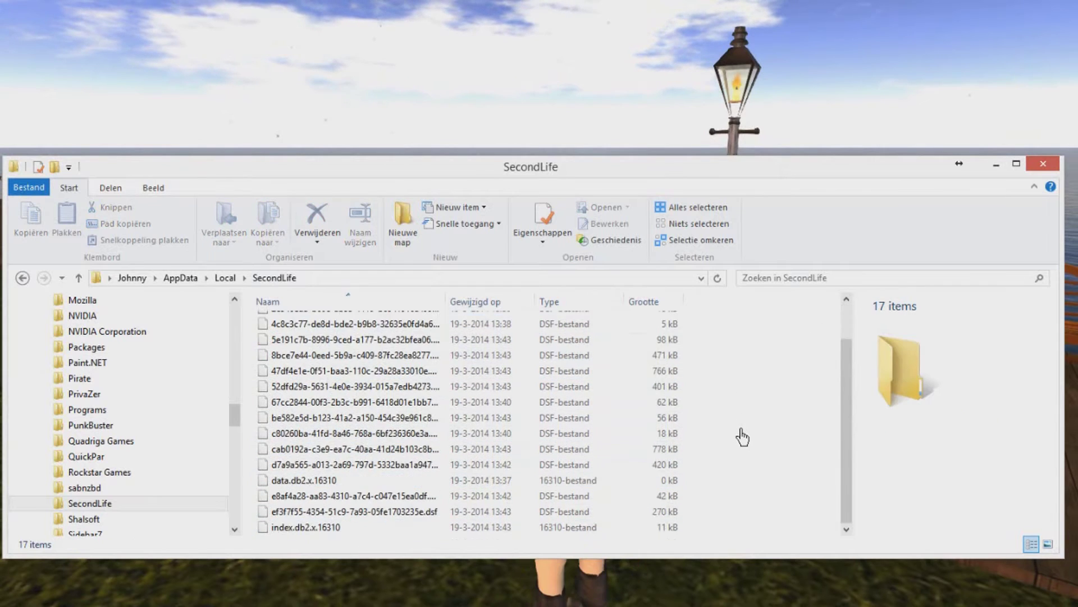
scroll(719, 459, up, 1)
scroll(719, 461, down, 1)
scroll(718, 461, up, 1)
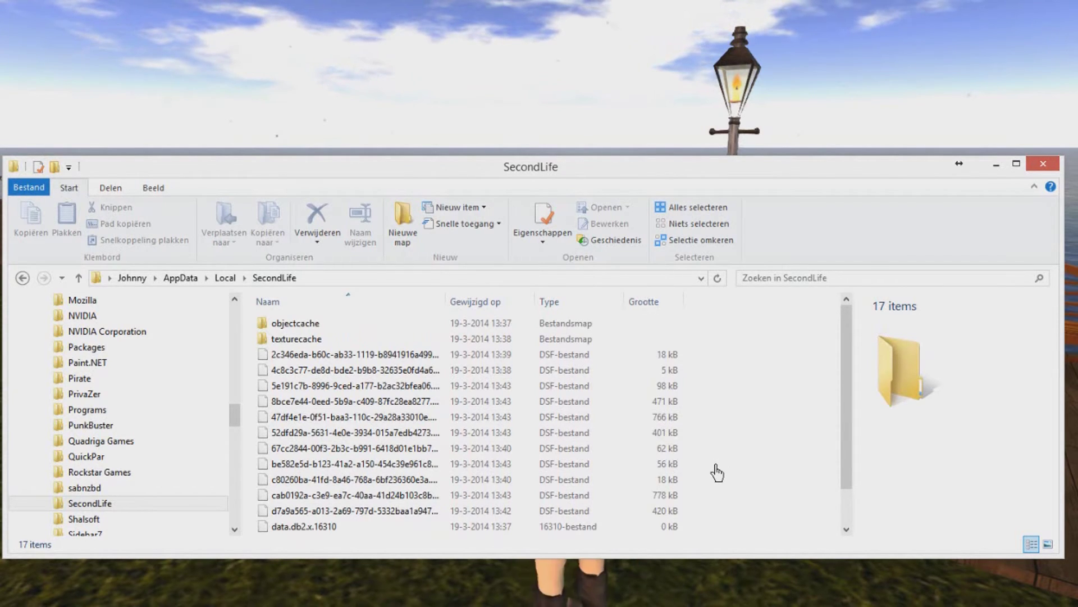
drag(850, 378, 838, 542)
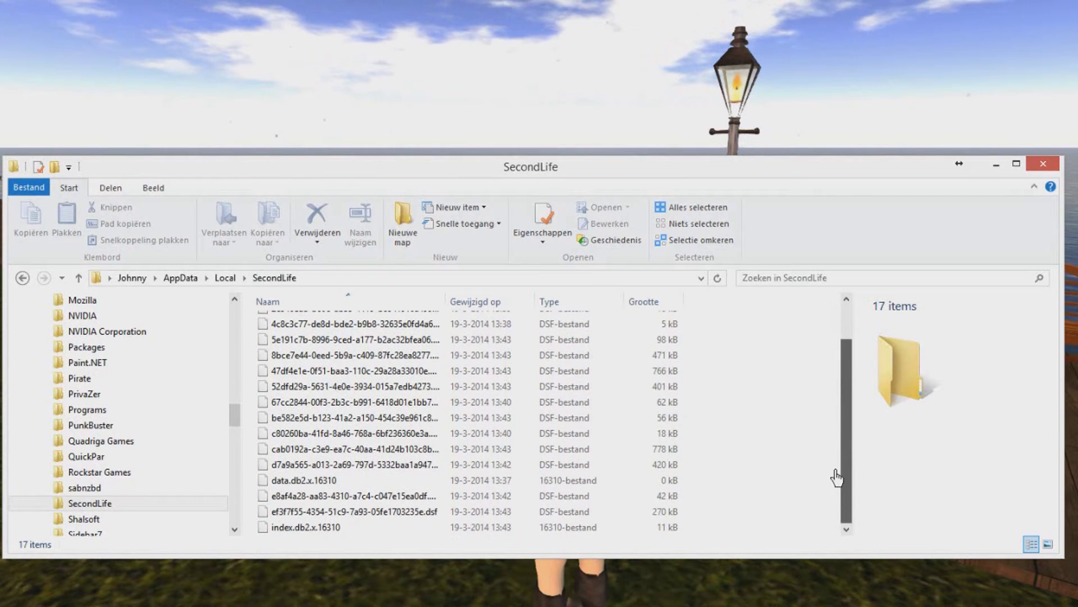
mouse_move(747, 533)
mouse_down()
mouse_move(564, 492)
mouse_move(482, 383)
mouse_move(288, 220)
mouse_move(290, 351)
mouse_move(289, 317)
mouse_up()
Step: Delete the selected cache files, leaving the in-use data.db2.x.16310 and index.db2.x.16310
mouse_move(846, 402)
mouse_down()
mouse_move(833, 474)
mouse_move(826, 330)
mouse_up()
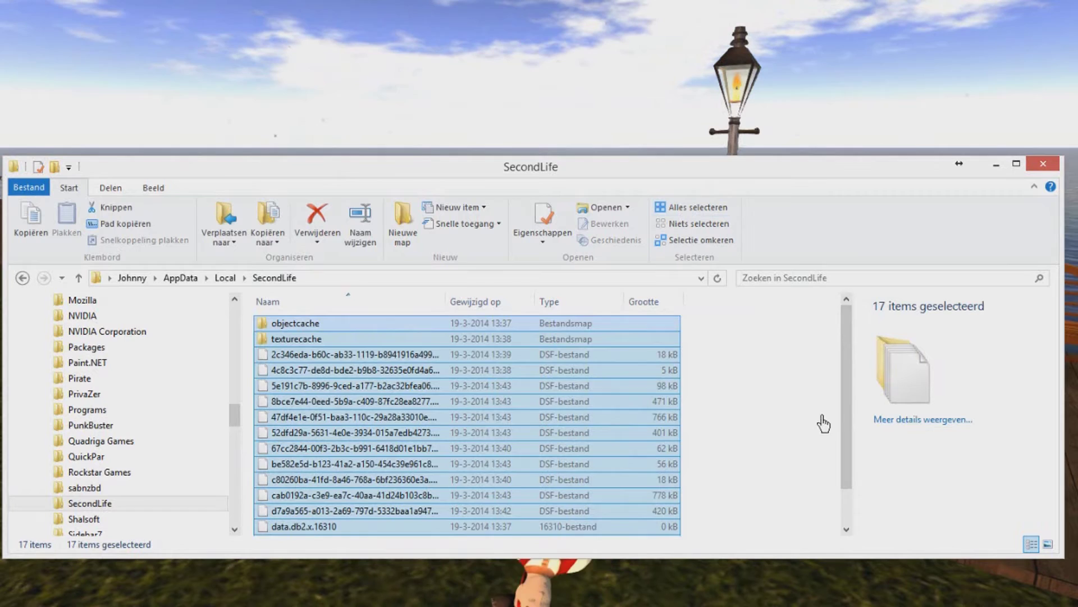
drag(852, 431, 832, 379)
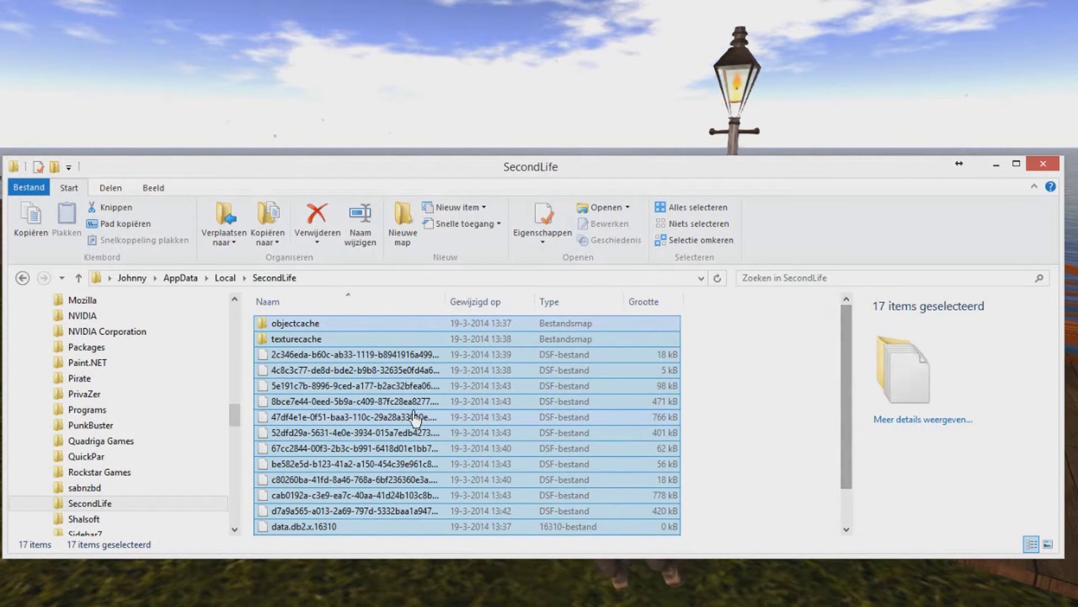
right_click(544, 538)
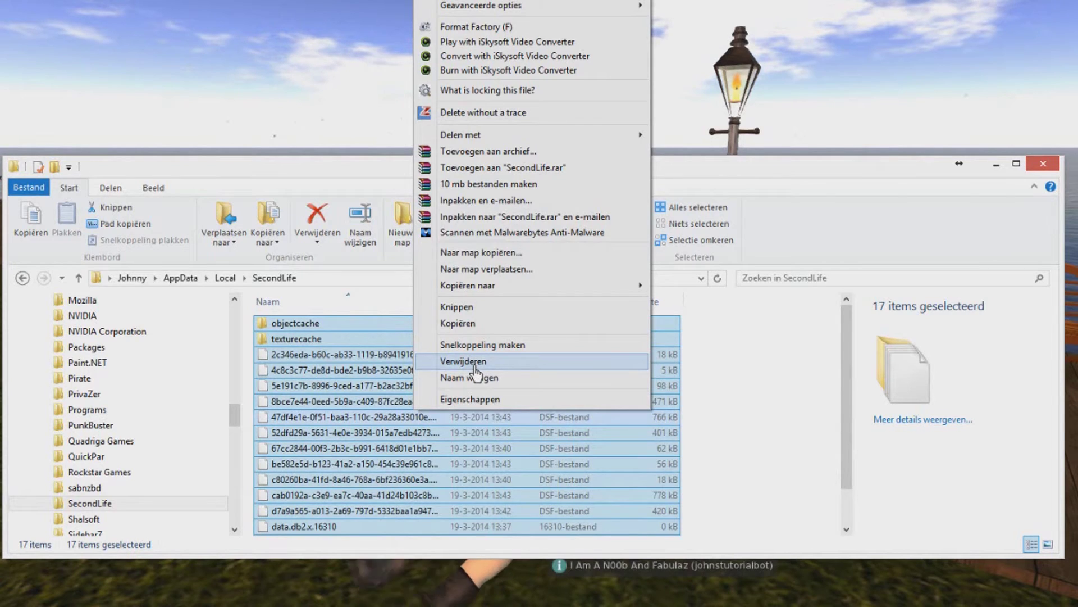
click(475, 366)
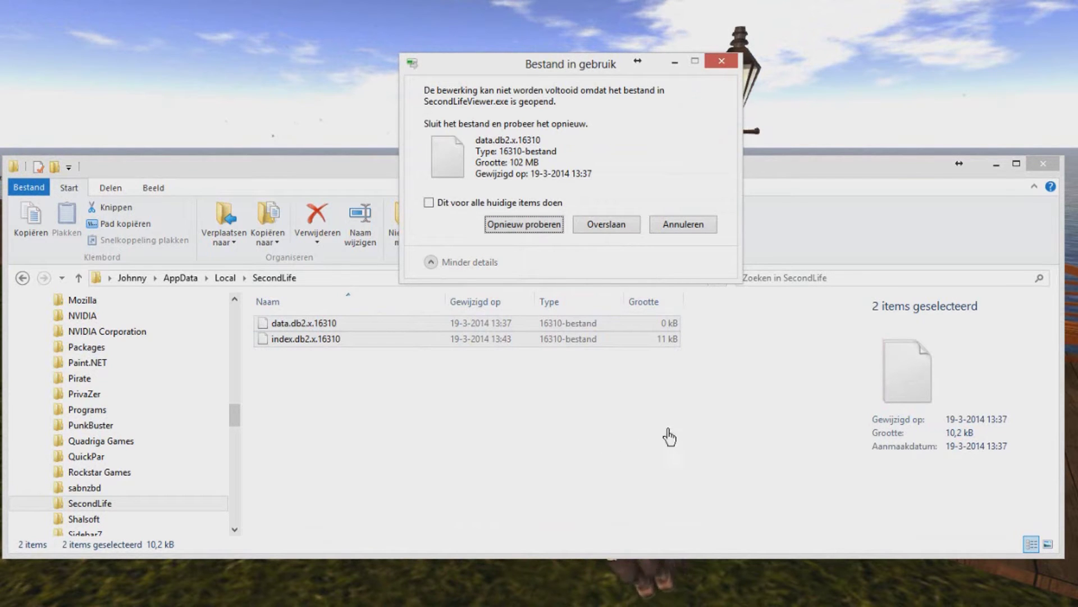
Step: Quit Second Life via Me > Exit Second Life and confirm Quit
click(736, 597)
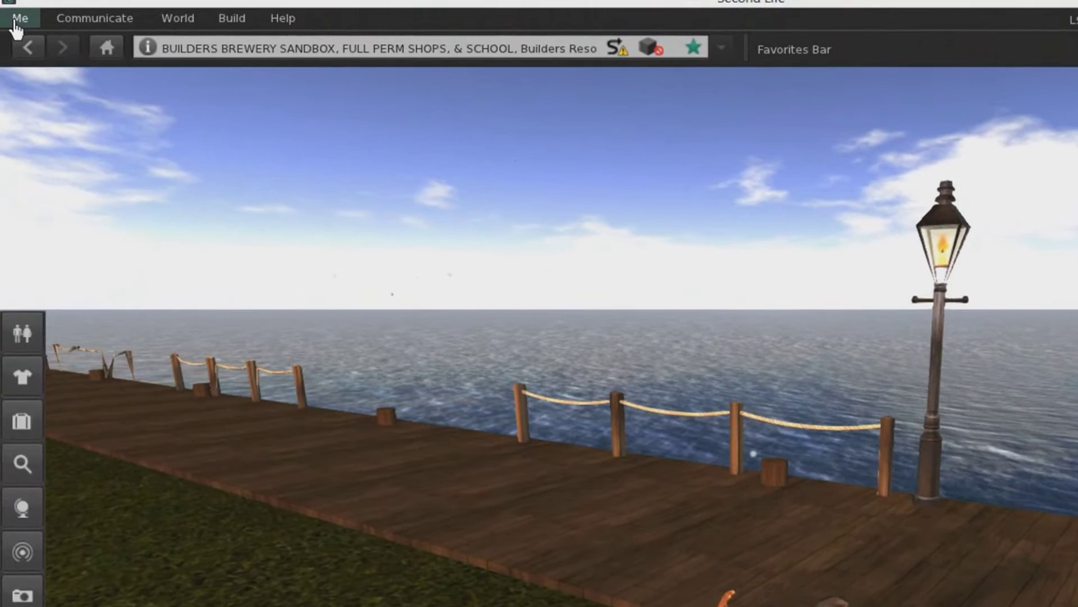
click(17, 17)
click(60, 433)
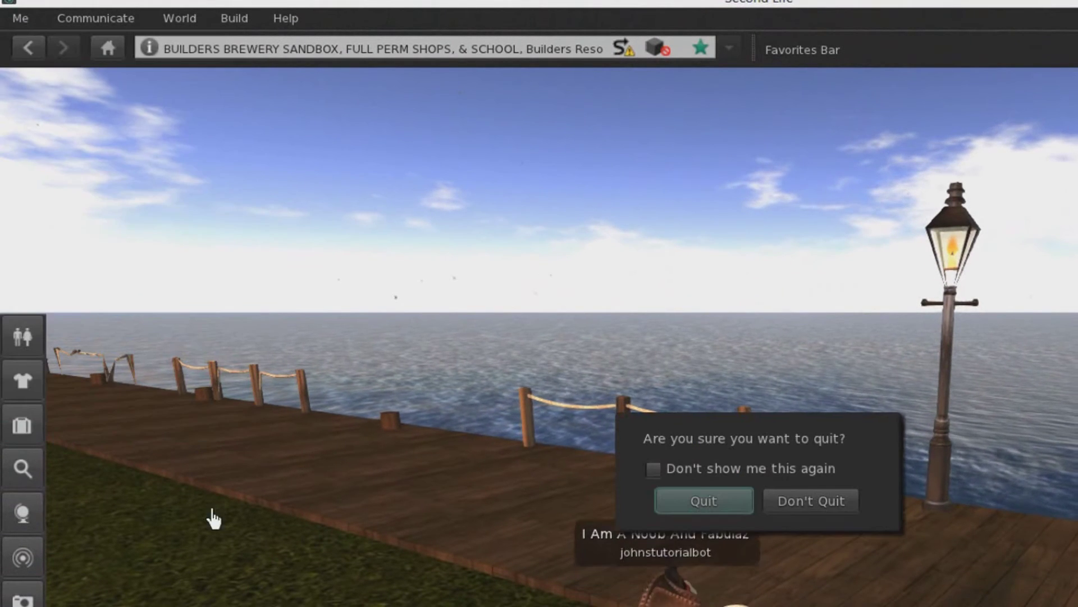
click(684, 501)
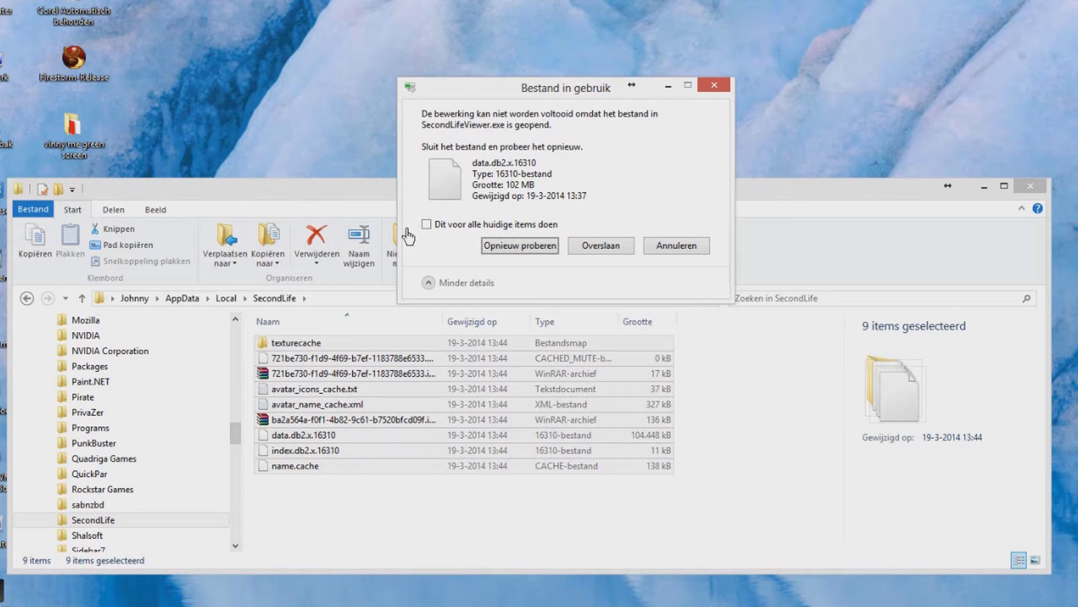
Step: Dismiss the file-in-use warning and delete the remaining nine cache files
click(675, 250)
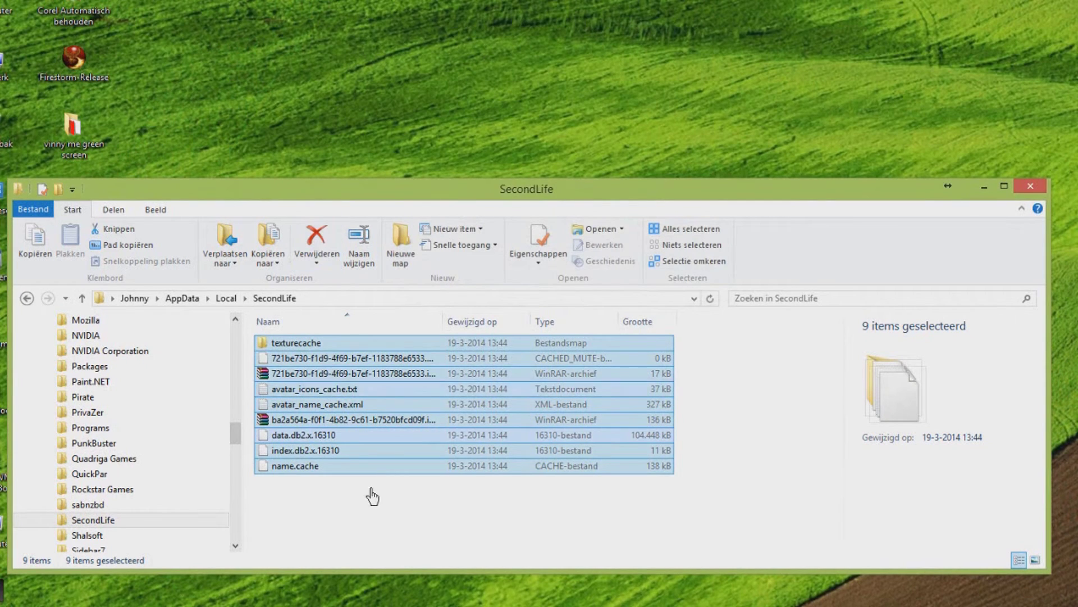
right_click(420, 417)
click(501, 600)
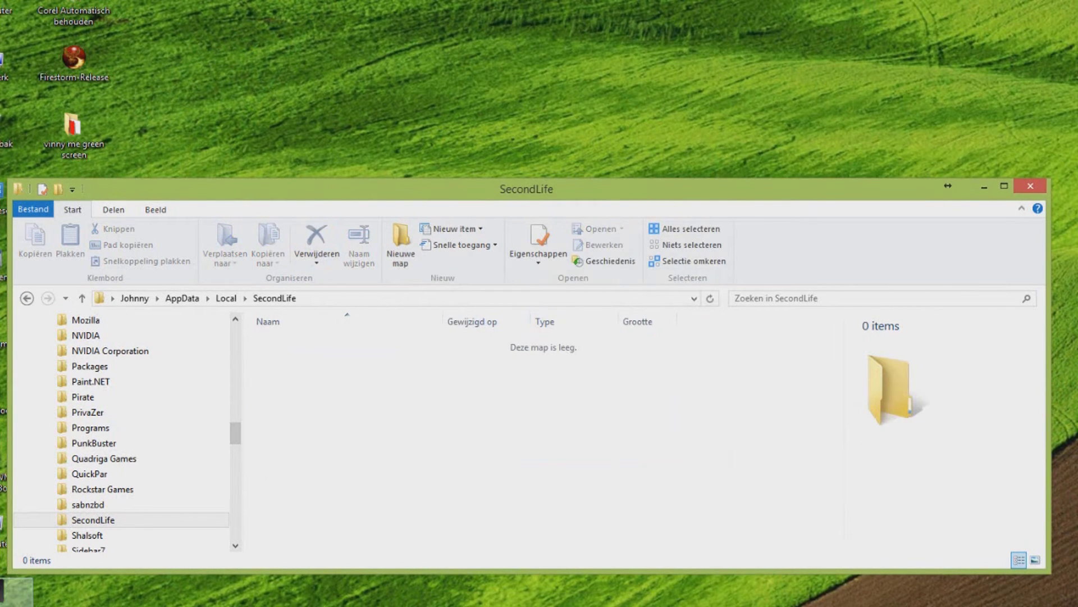
click(2, 600)
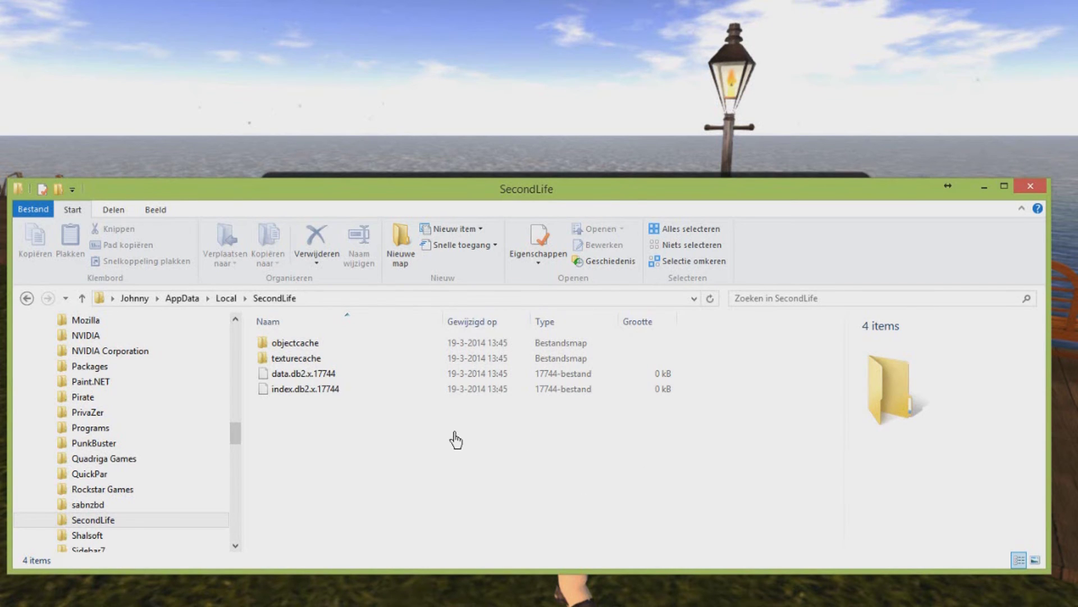
Step: Check the newly rebuilt cache items, then close the SecondLife folder window
mouse_move(650, 447)
mouse_down()
mouse_move(335, 429)
mouse_move(253, 349)
mouse_move(303, 456)
mouse_up()
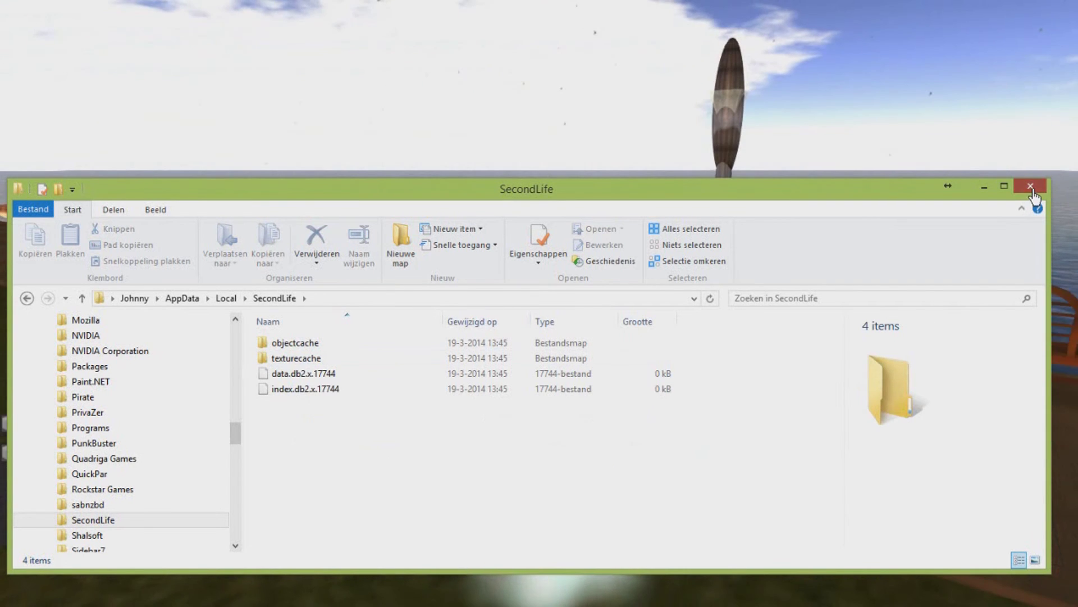
click(1031, 188)
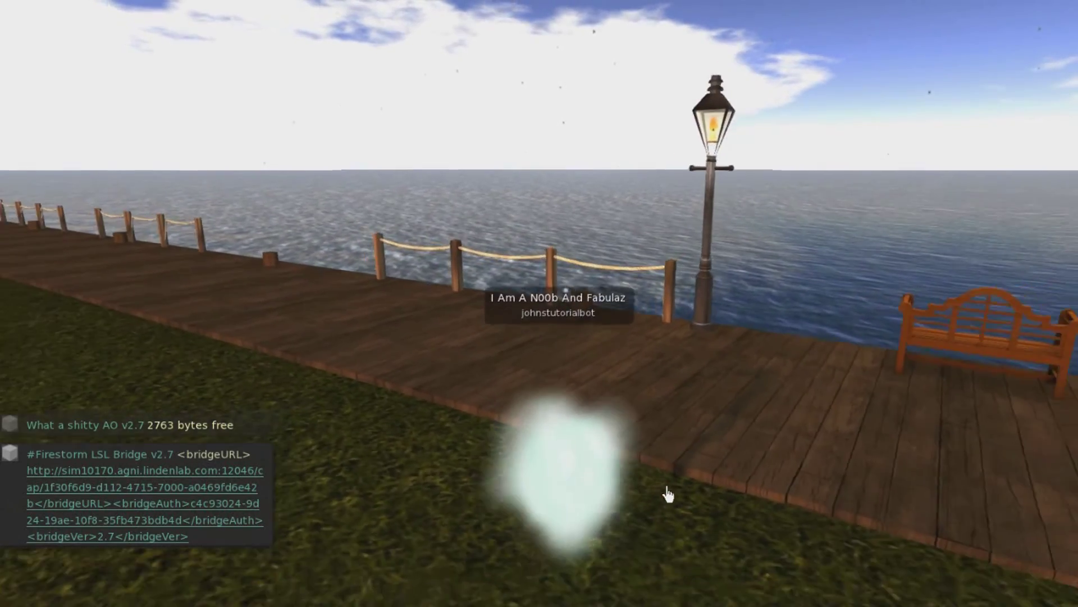
Step: Turn the cloud avatar left and right until it faces the grass and brick house
key(Left)
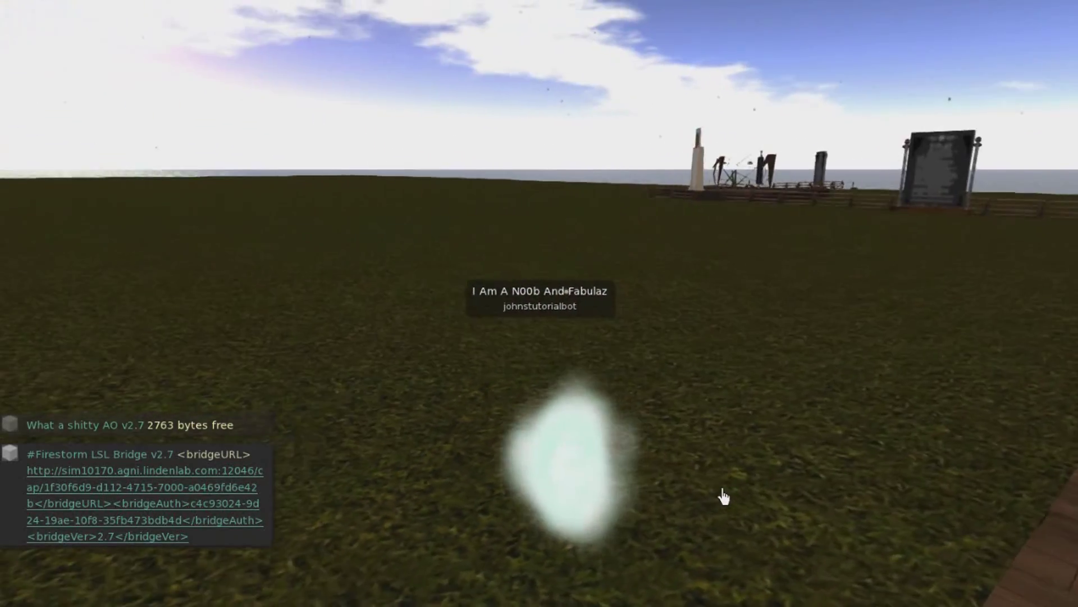
key(Left)
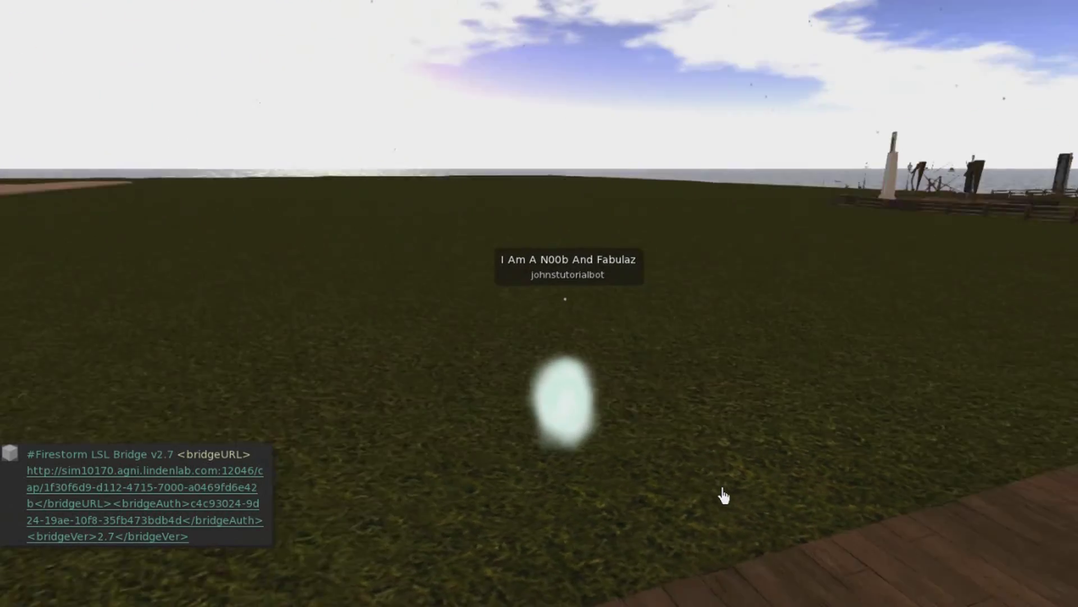
key(Right)
key(Left)
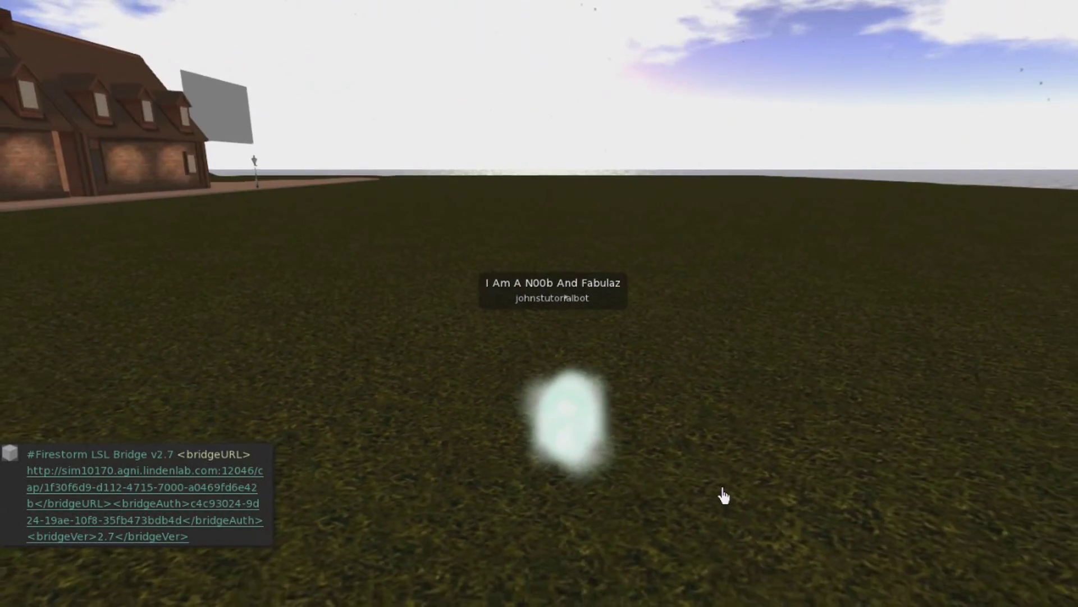
key(Right)
key(Left)
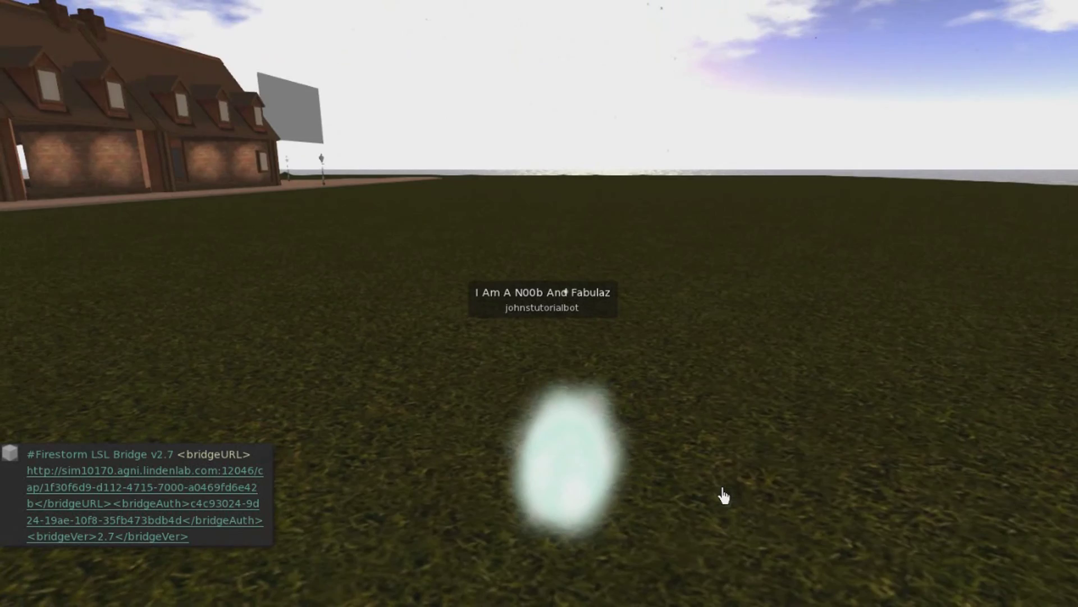
key(Right)
key(Left)
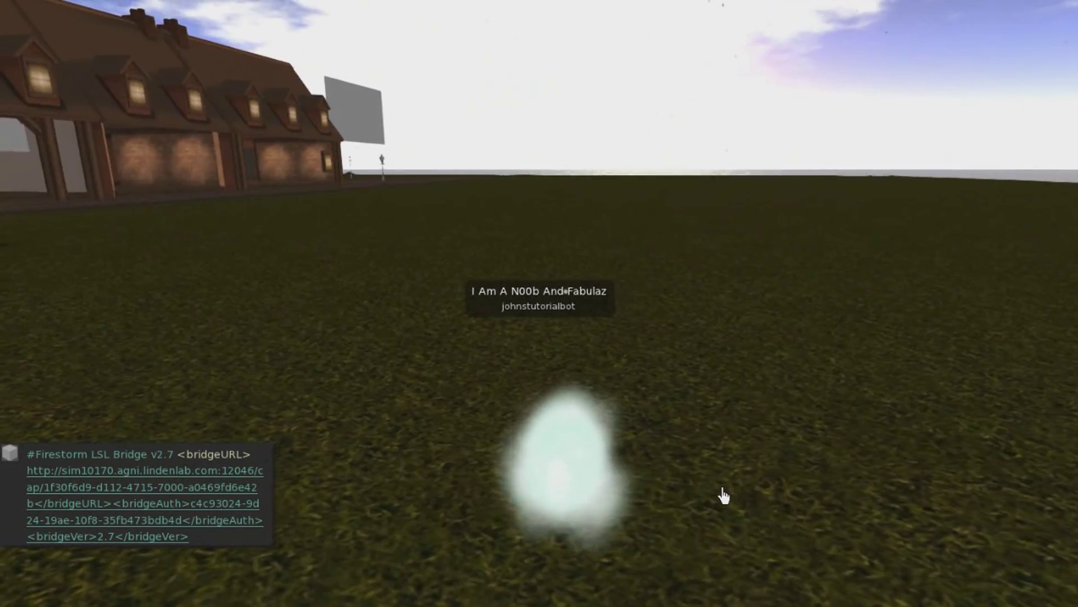
key(Right)
key(Right)
key(Left)
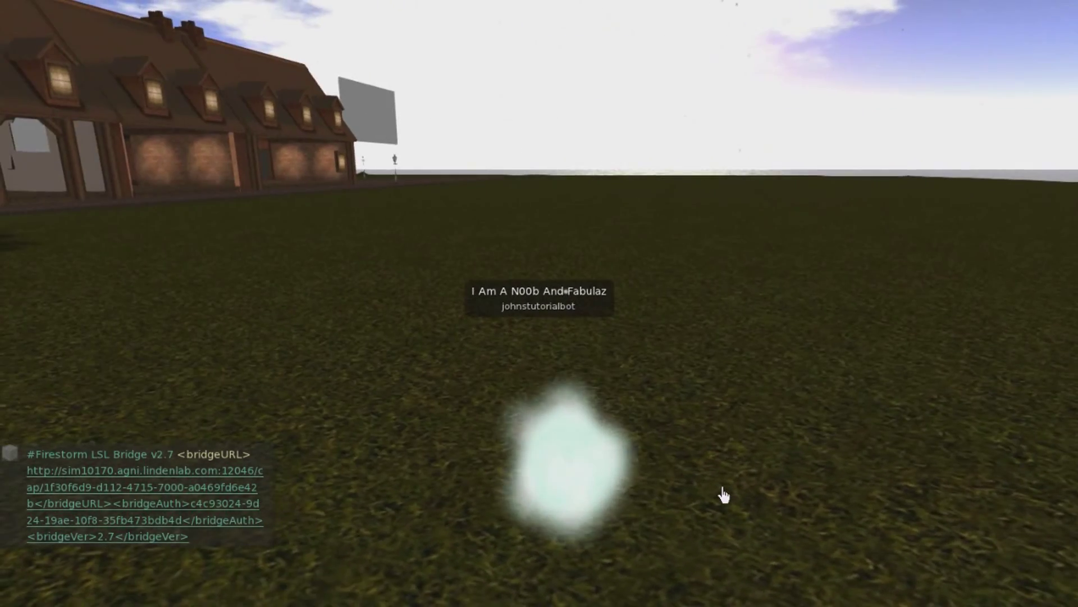
key(Left)
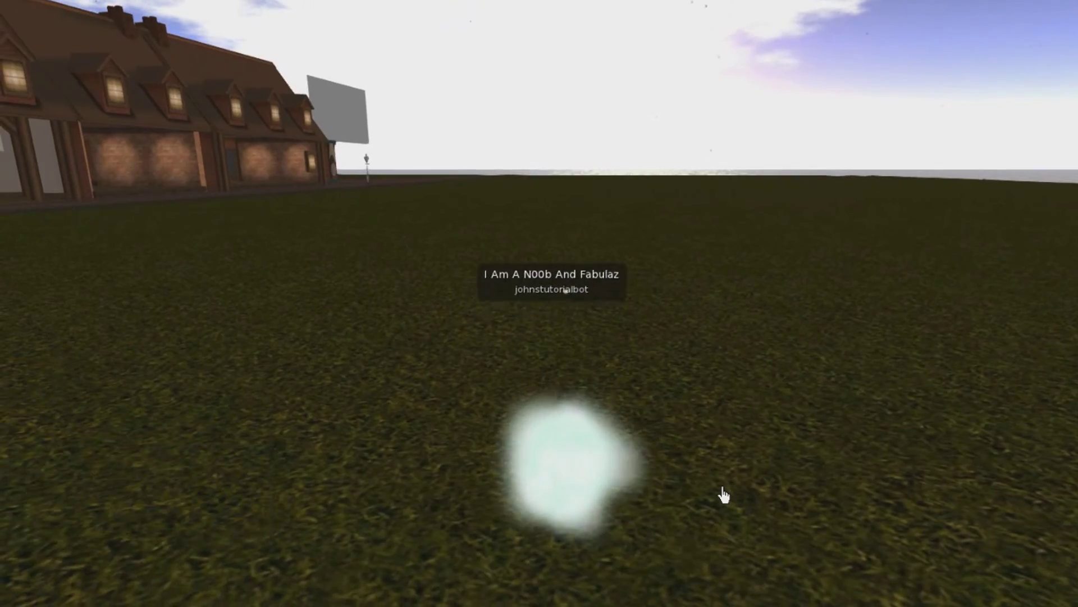
key(Right)
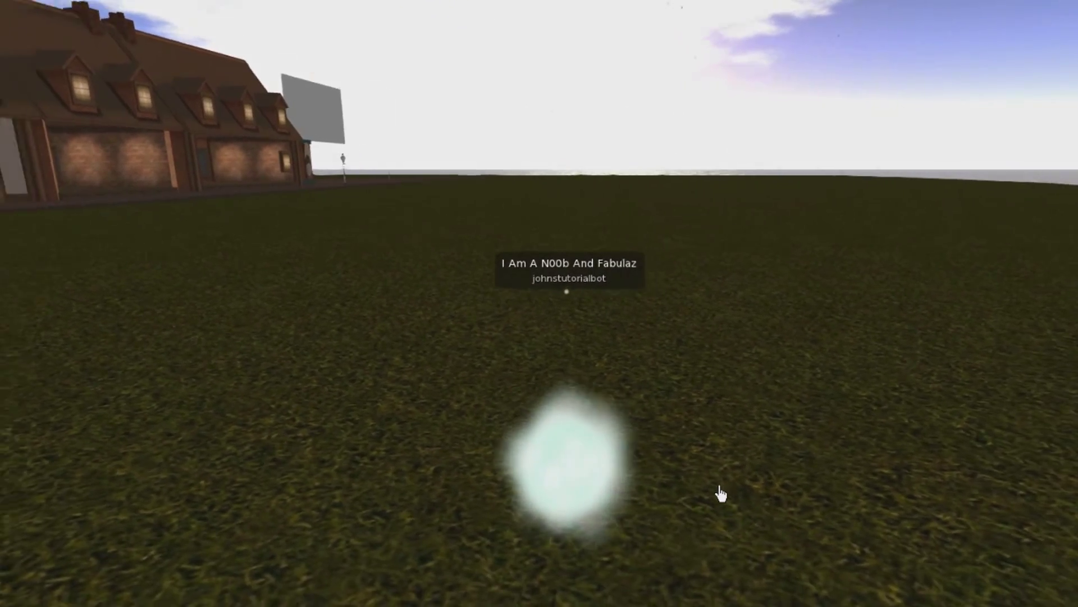